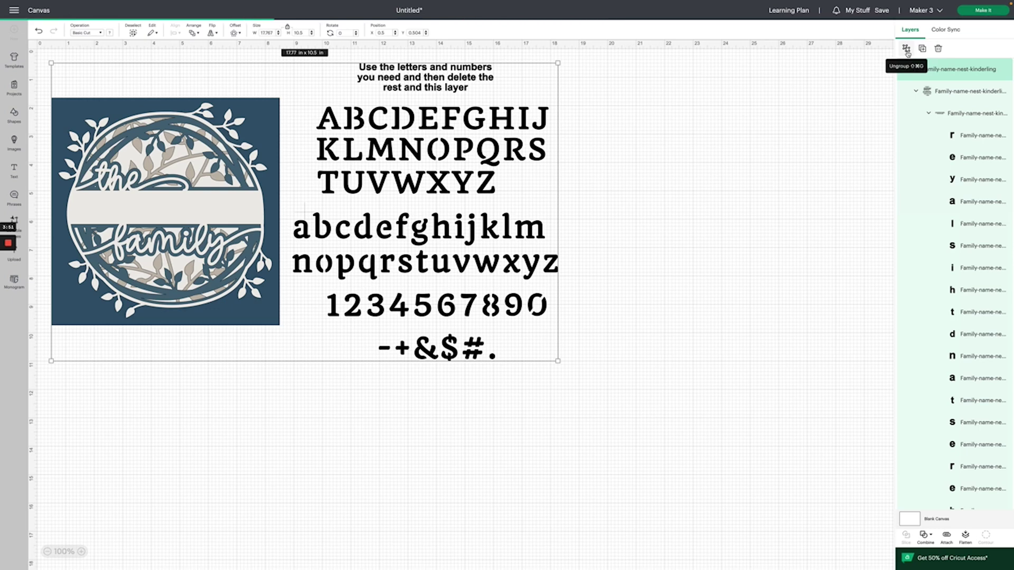
Ungroup the outer design group and select the family sign to confirm it is separate
click(907, 52)
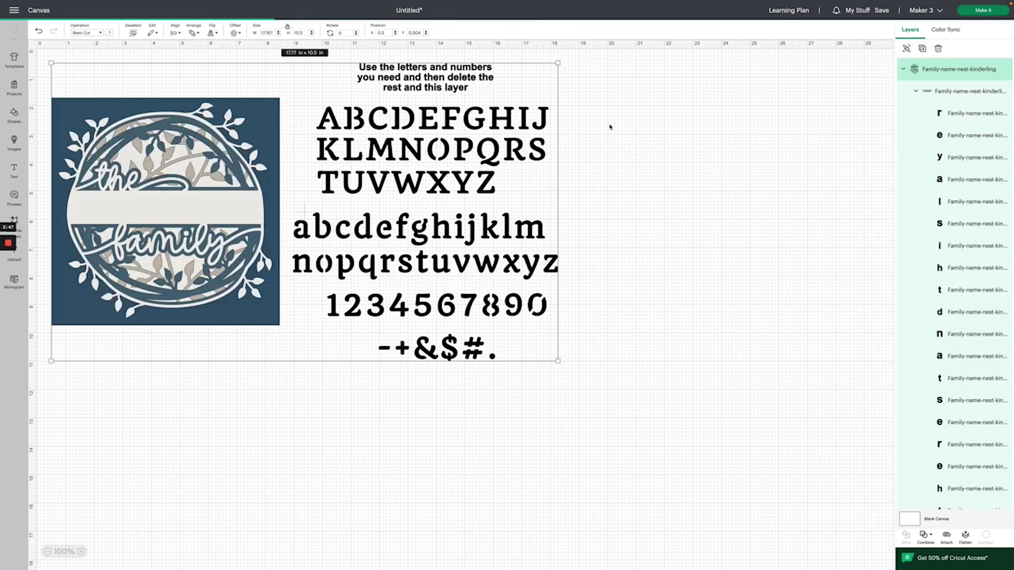
click(348, 119)
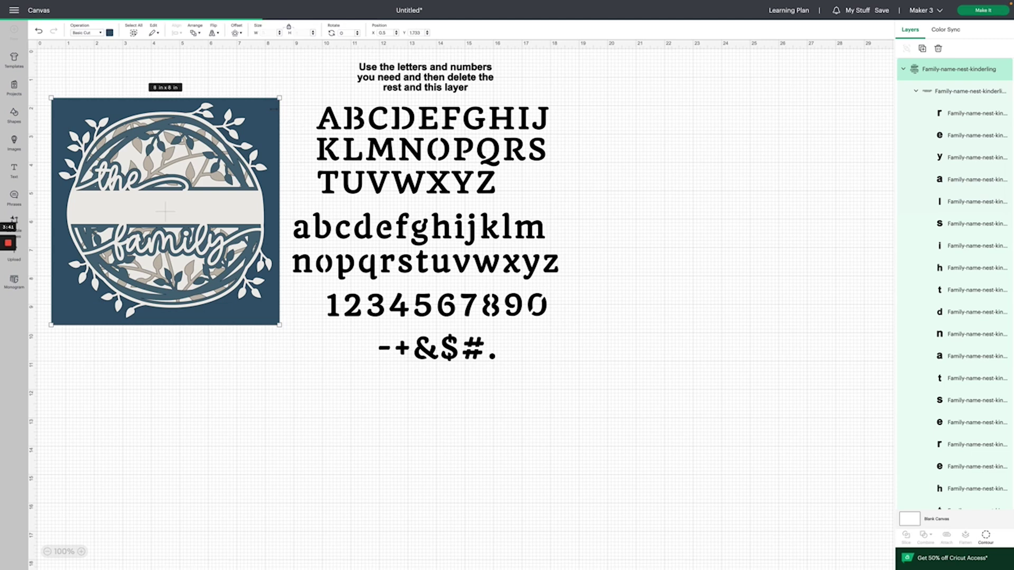
Select the alphabet sheet and collapse its individual letter layers at the top of Layers
click(347, 113)
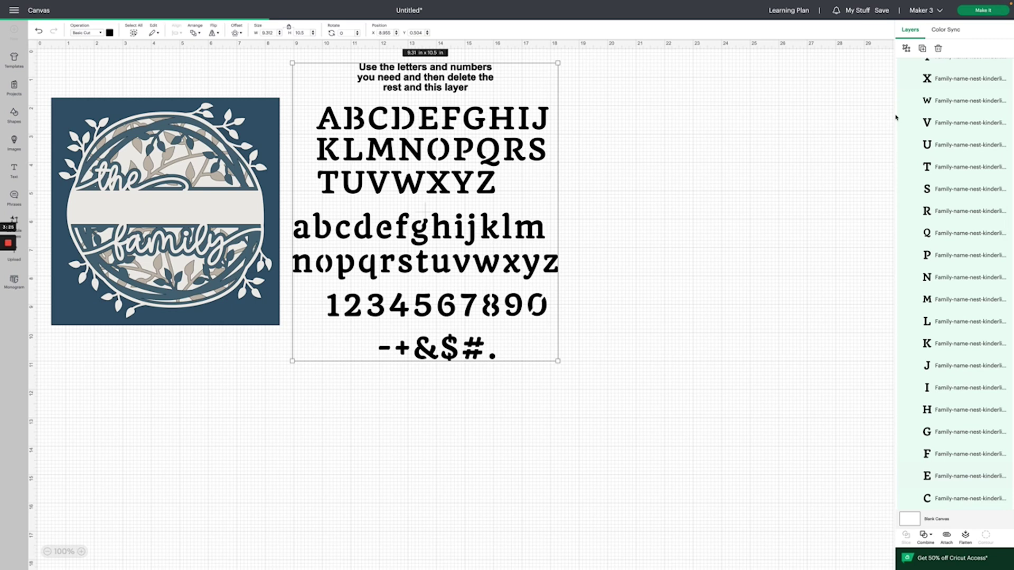
scroll(931, 113, up, 5)
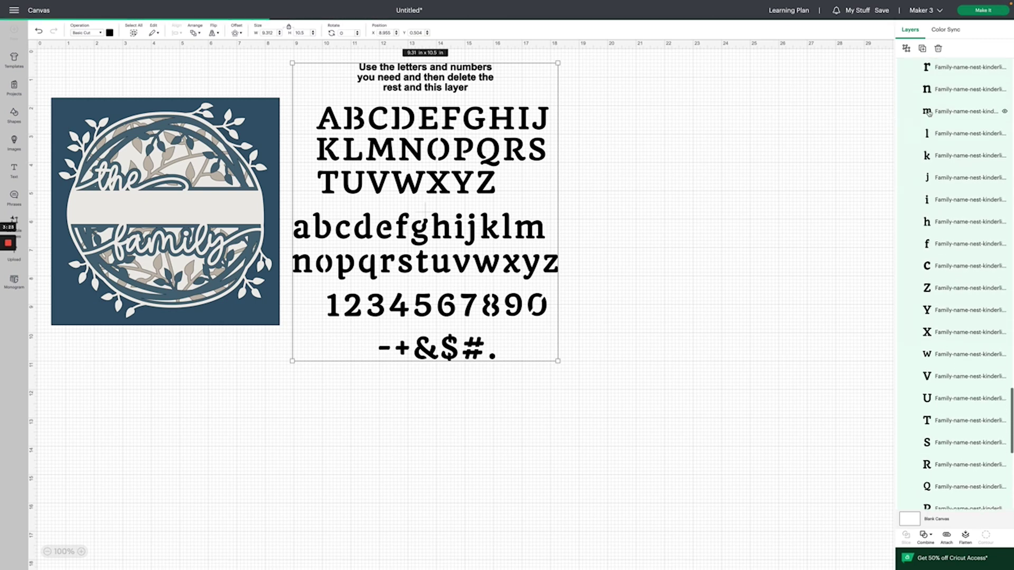
scroll(927, 106, up, 5)
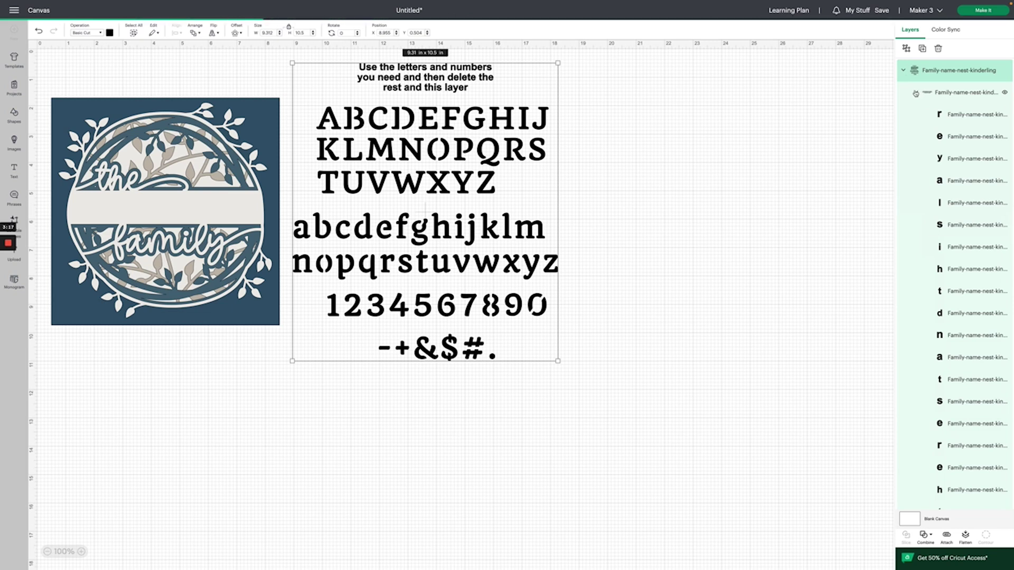
click(916, 94)
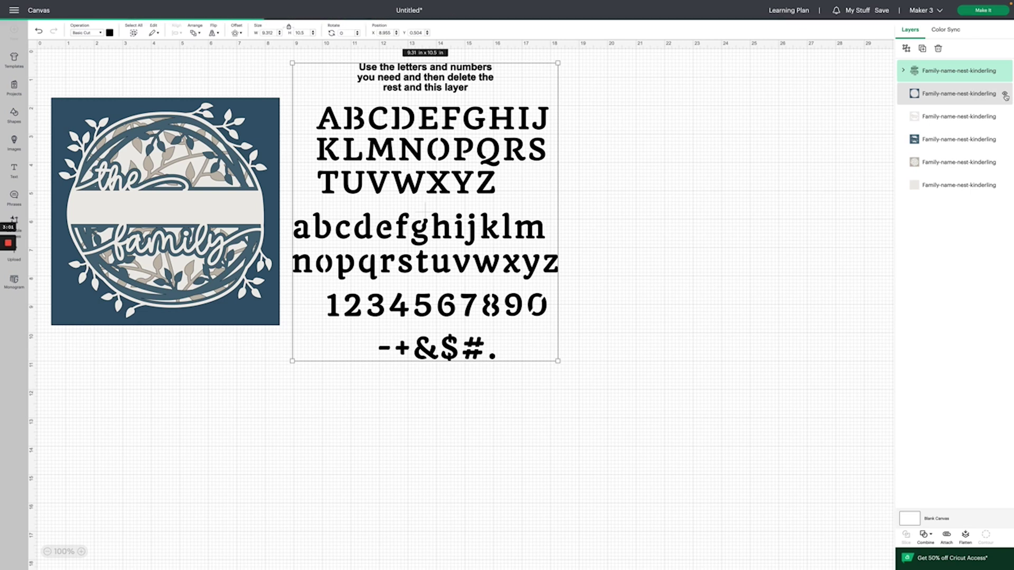
Hide the dark blue background, blue leaf, beige leaf and last coloured layers, then select the white layer
click(1005, 95)
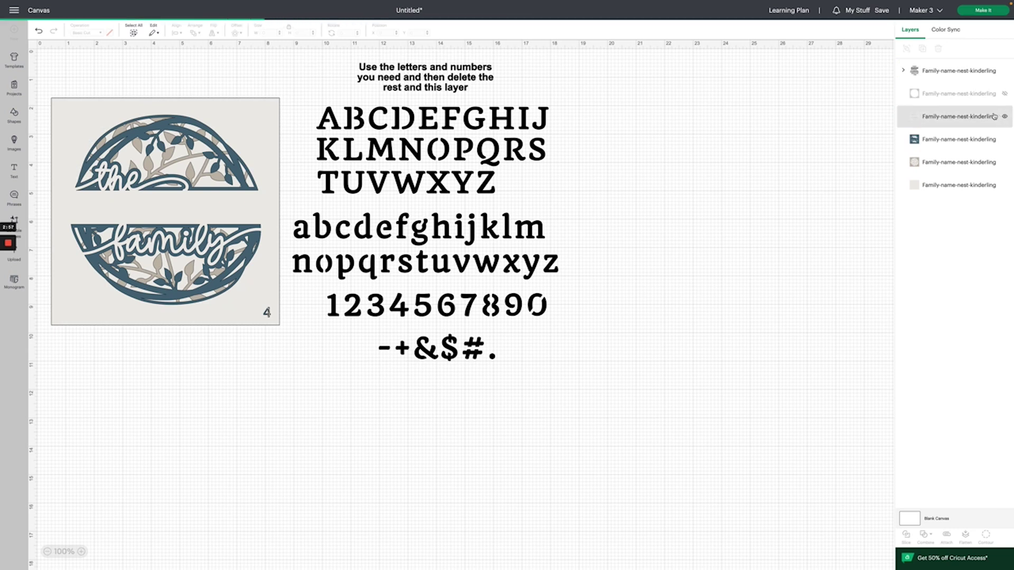
click(1005, 140)
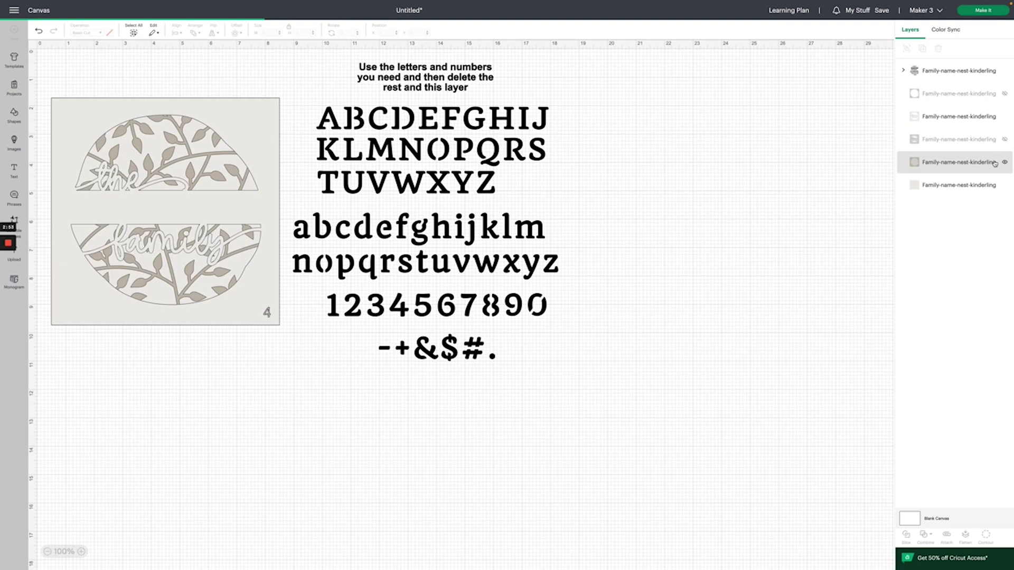
click(1005, 163)
click(1005, 186)
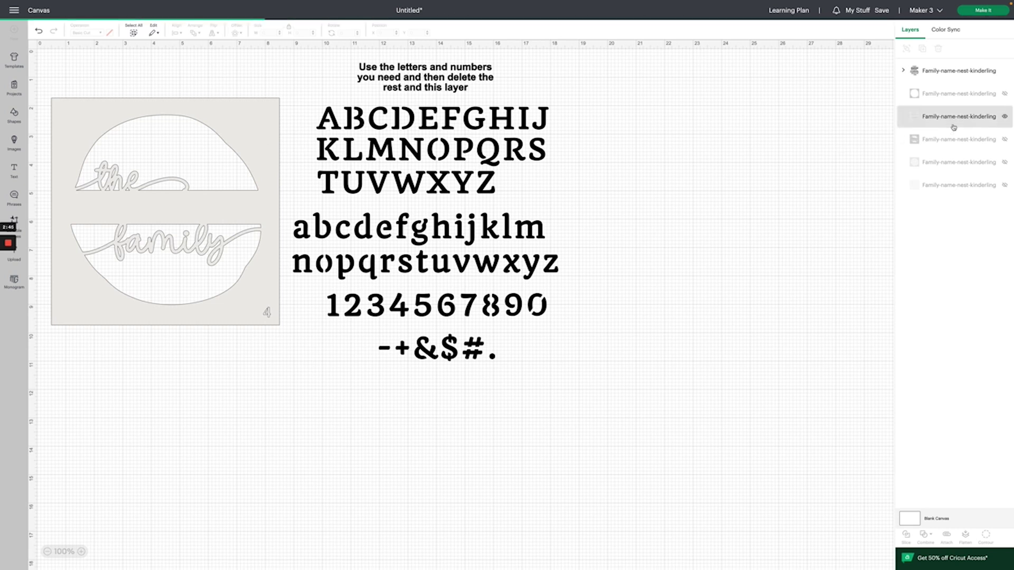
click(246, 138)
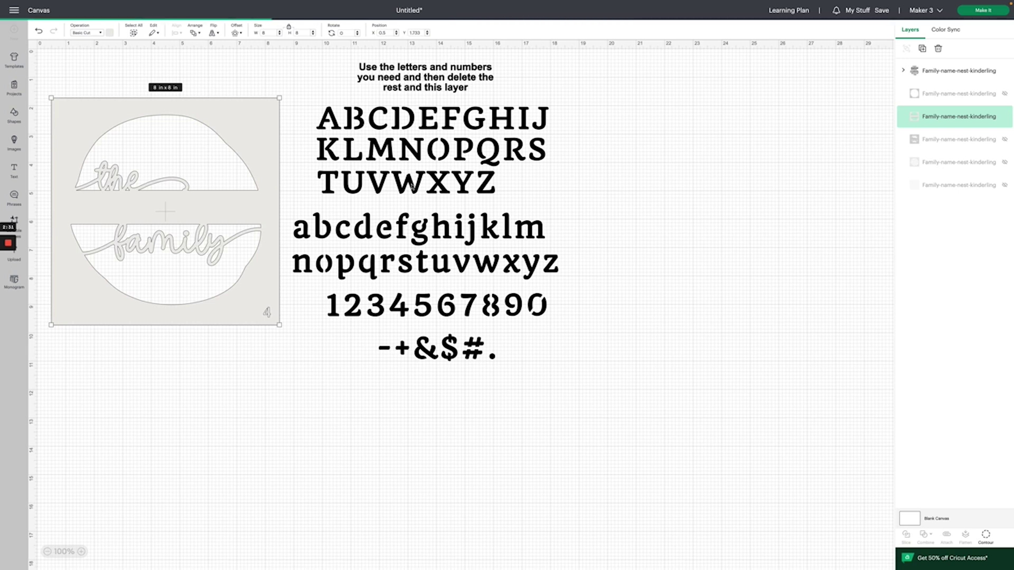
Copy the alphabet's W and I and place them on the sign's middle band
click(411, 181)
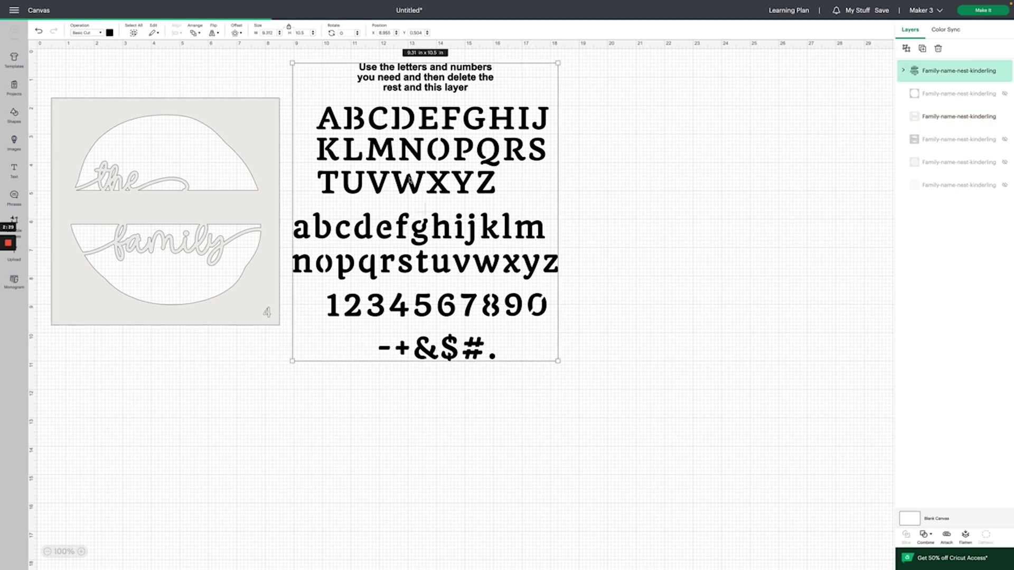
double_click(411, 181)
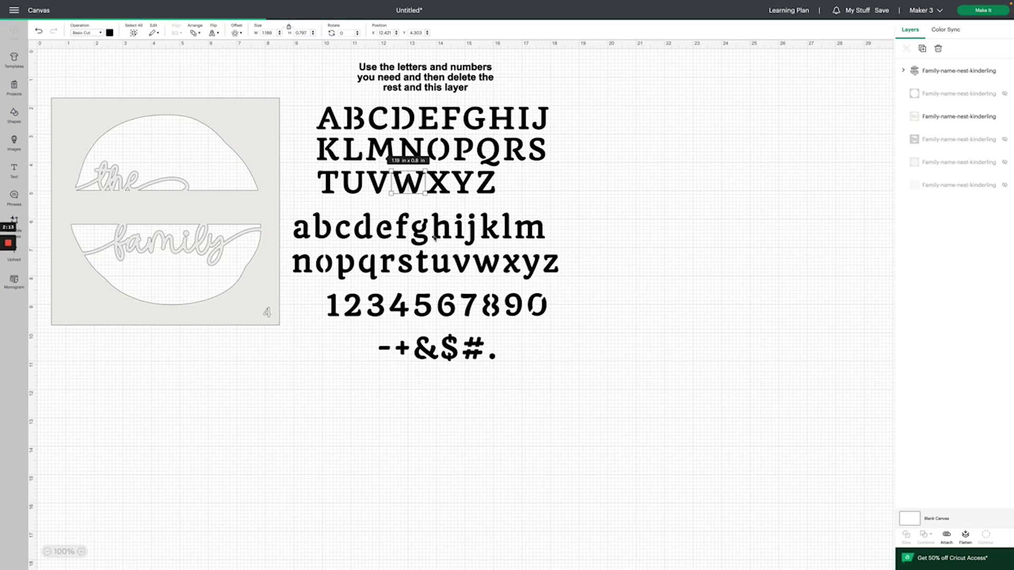
key(ctrl+c)
key(ctrl+v)
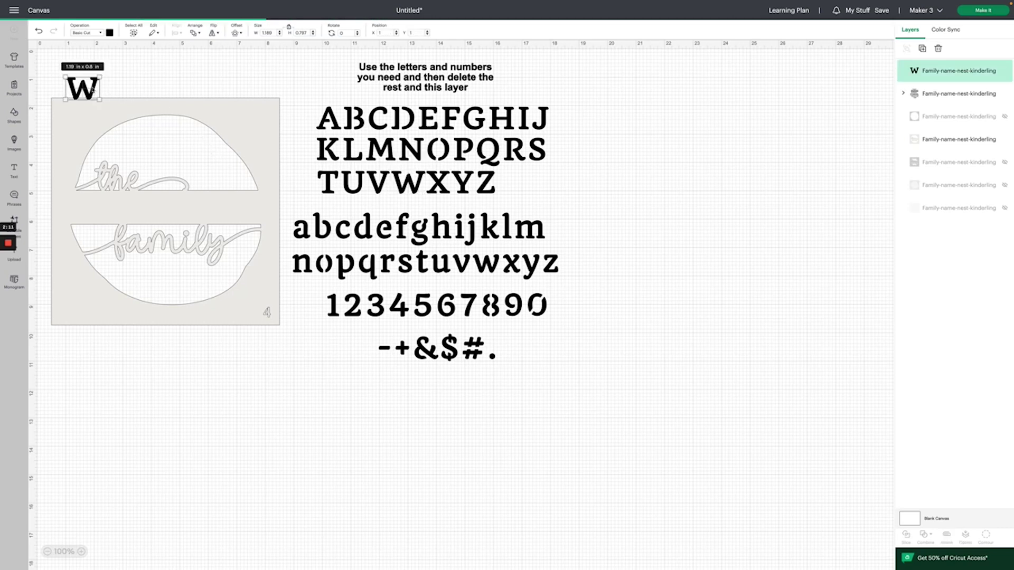
drag(86, 90, 96, 210)
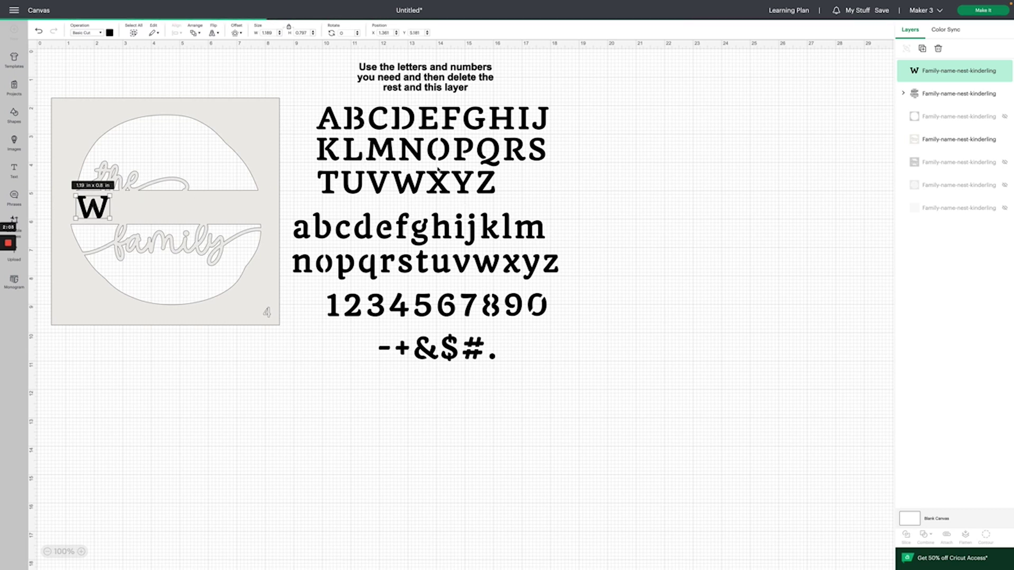
click(525, 119)
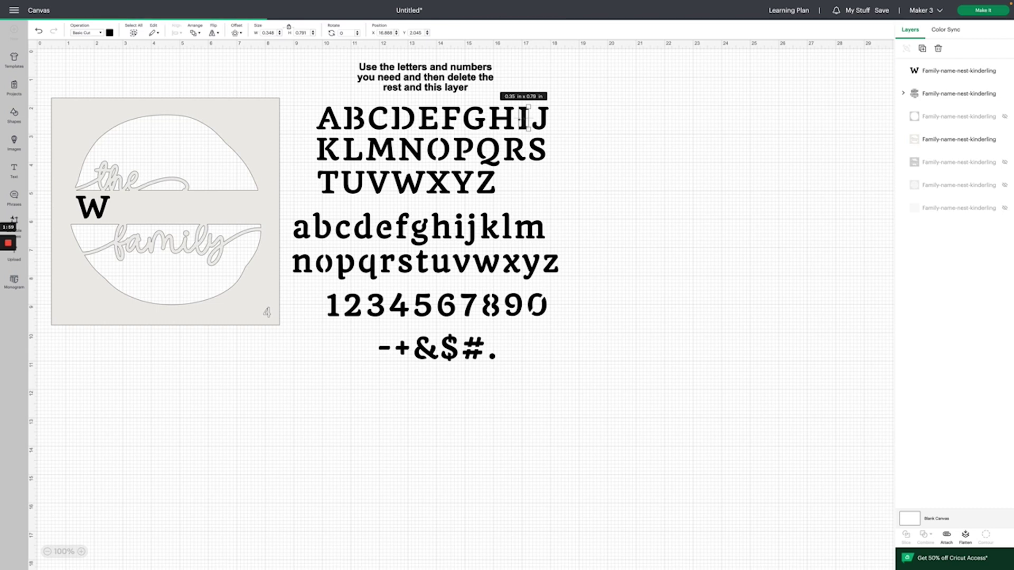
key(ctrl+c)
key(ctrl+v)
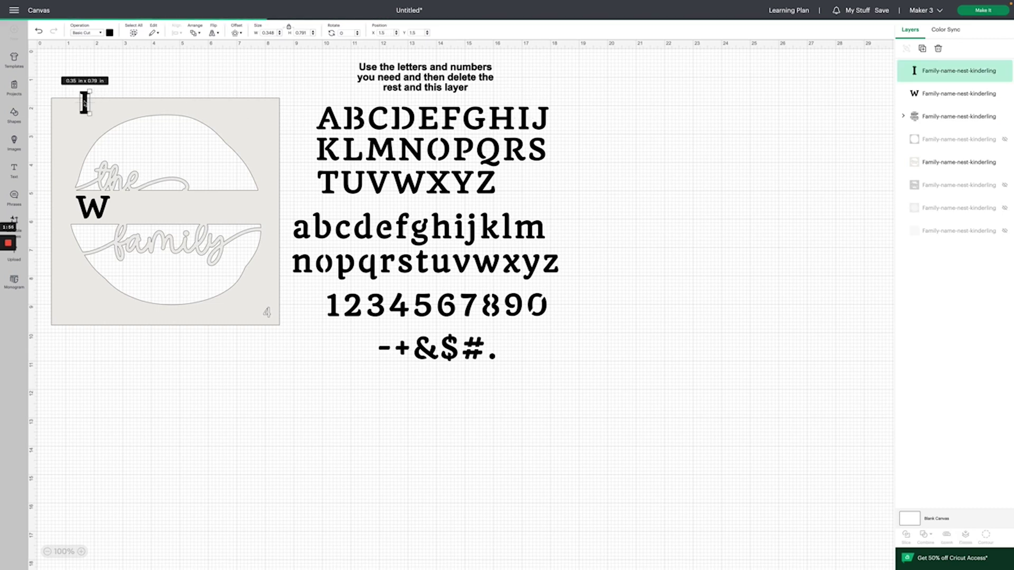
drag(86, 106, 119, 208)
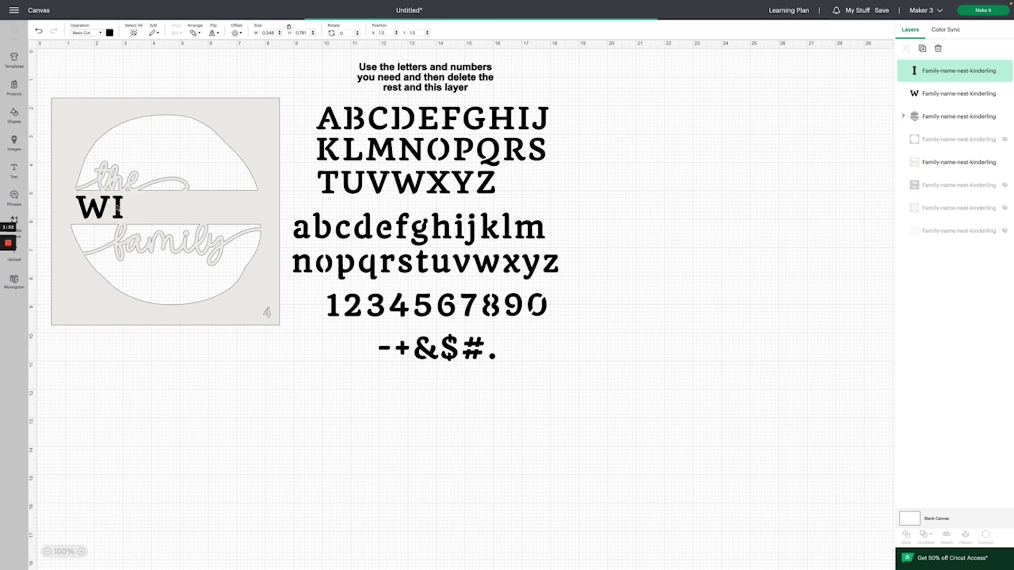
Add copies of the L and S after WI on the middle band
click(351, 153)
key(ctrl+c)
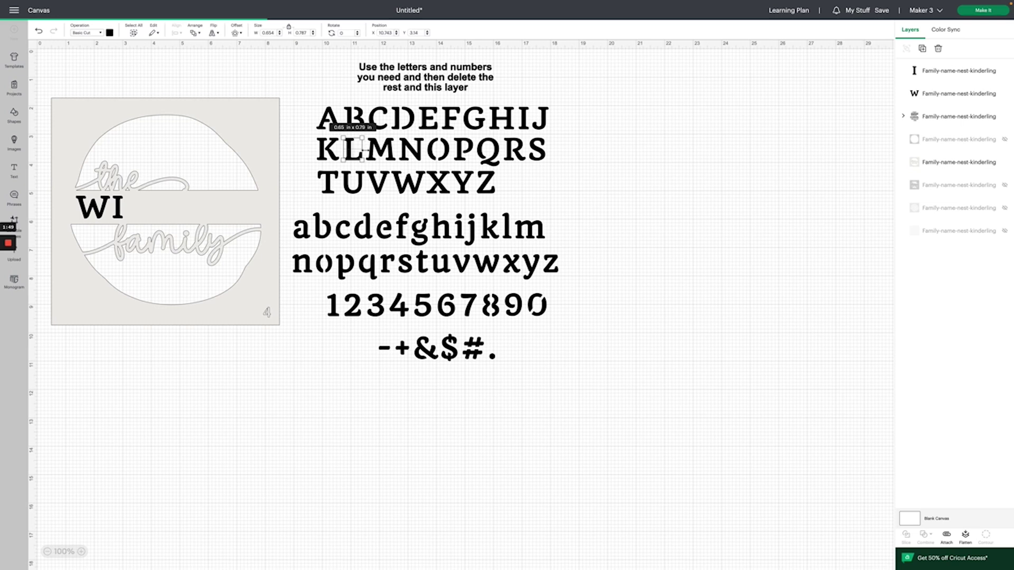
key(ctrl+v)
drag(101, 117, 131, 211)
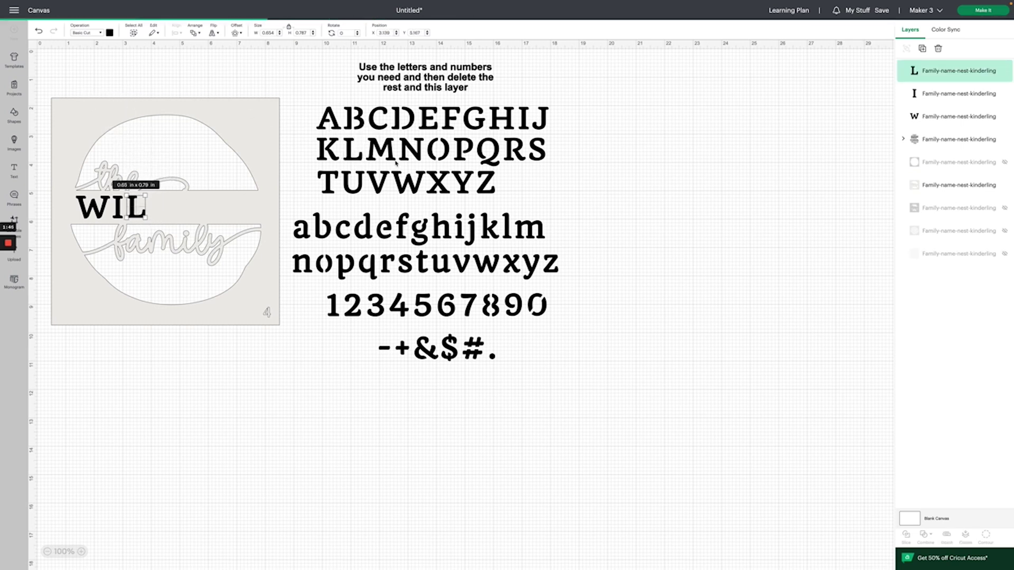
click(534, 149)
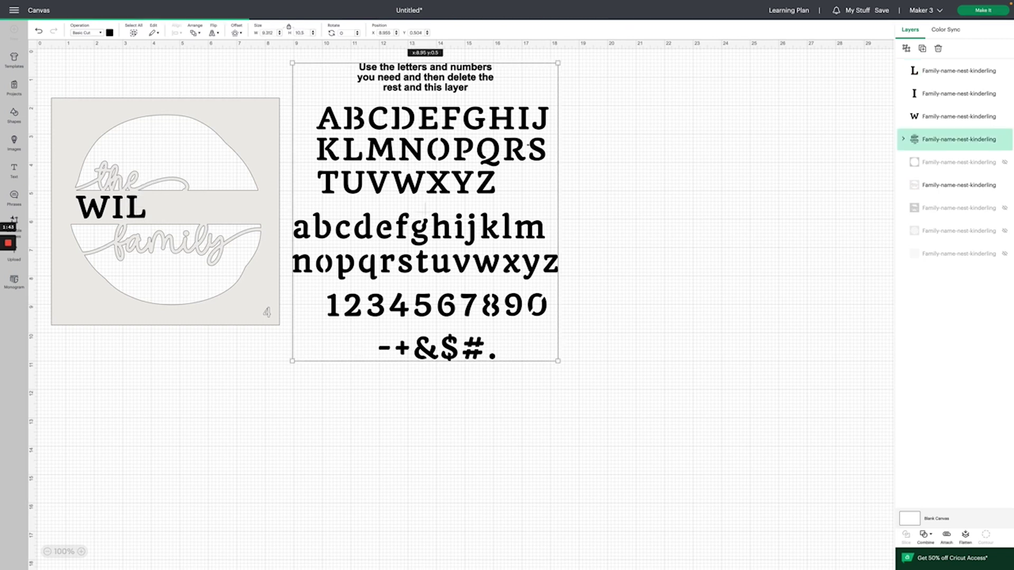
click(534, 150)
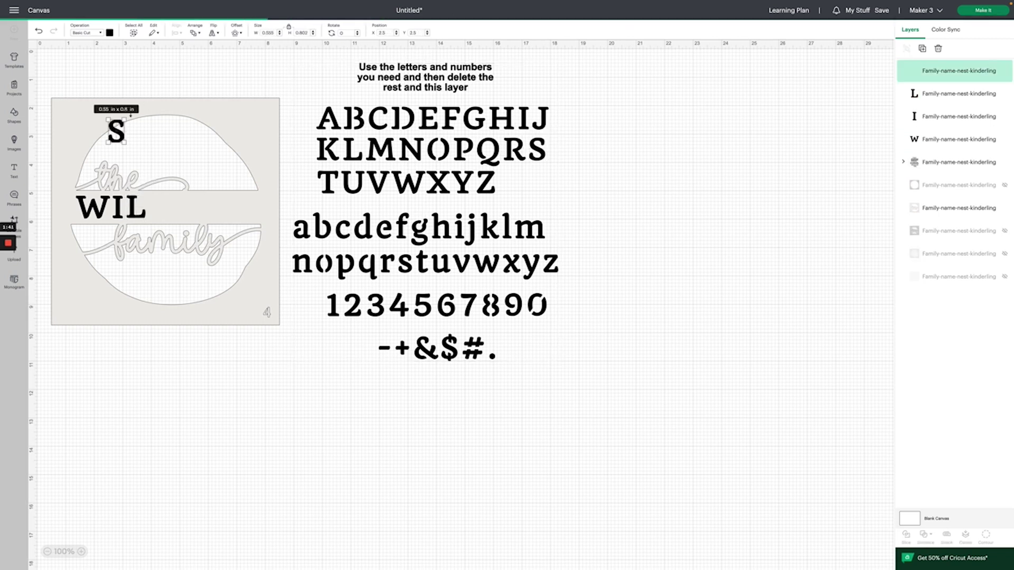
drag(119, 136, 160, 210)
Add copies of the O and N to complete WILSON, then select the O
click(439, 150)
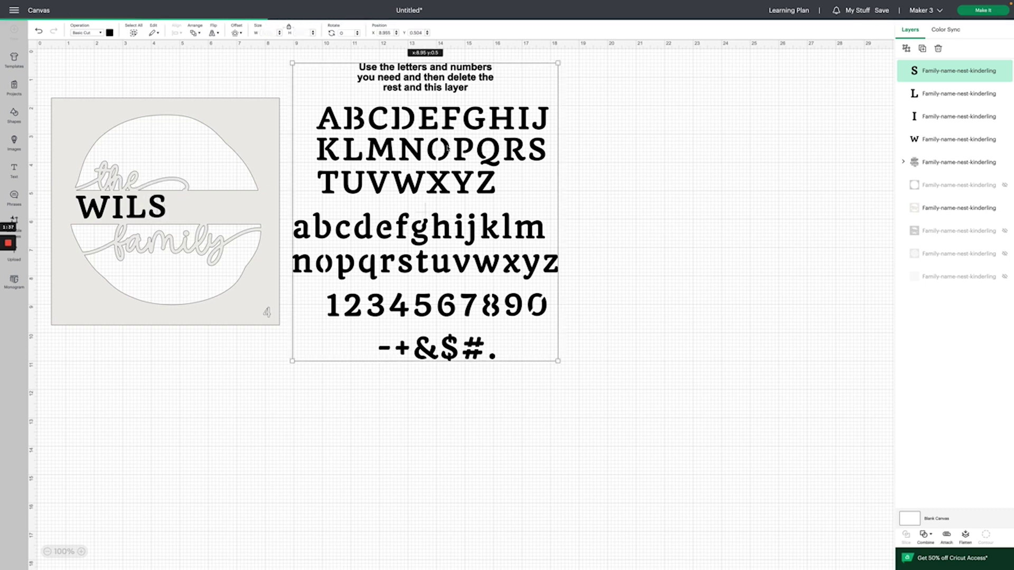
click(438, 149)
key(ctrl+c)
key(ctrl+v)
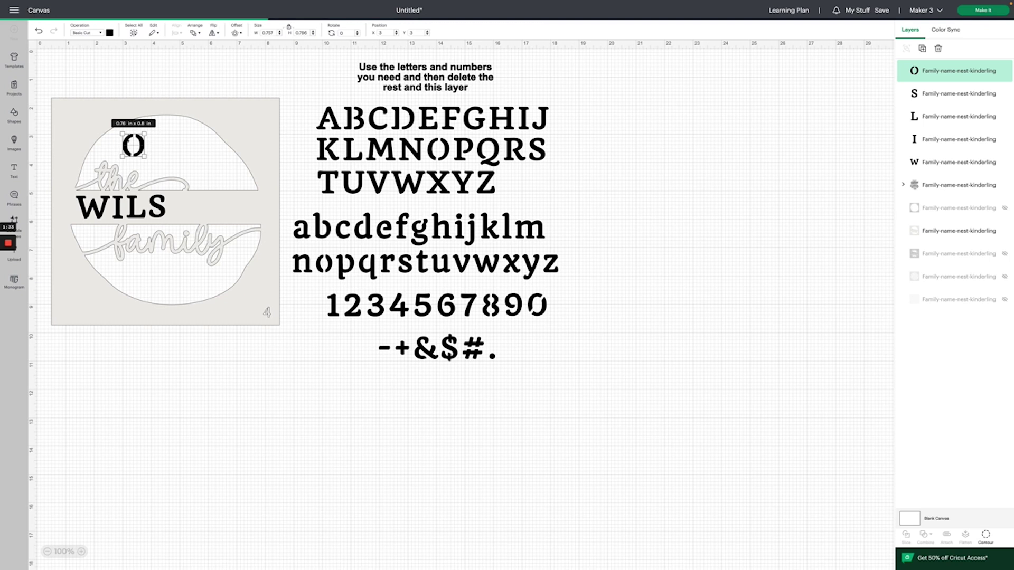
drag(133, 145, 182, 208)
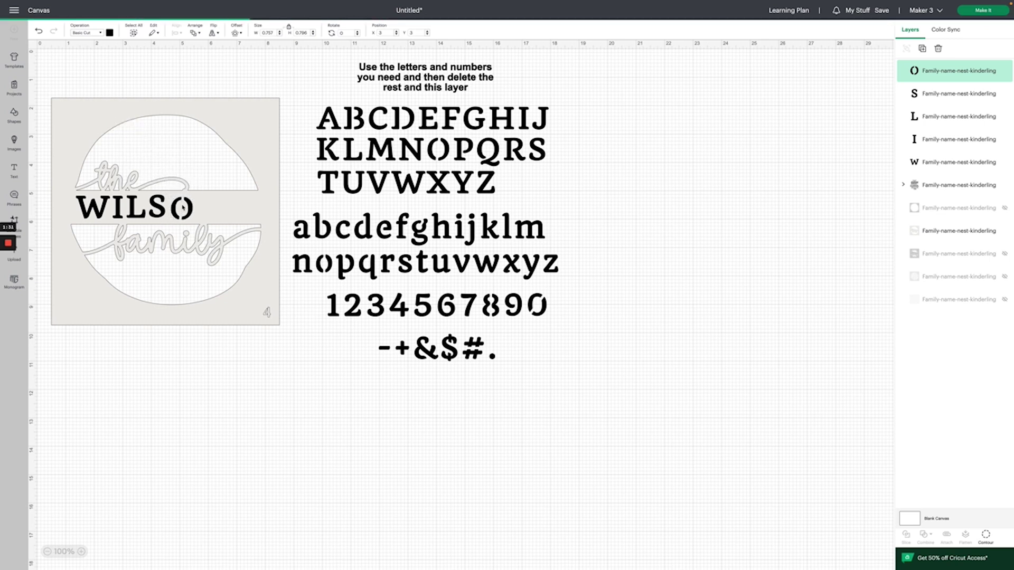
click(416, 151)
click(416, 150)
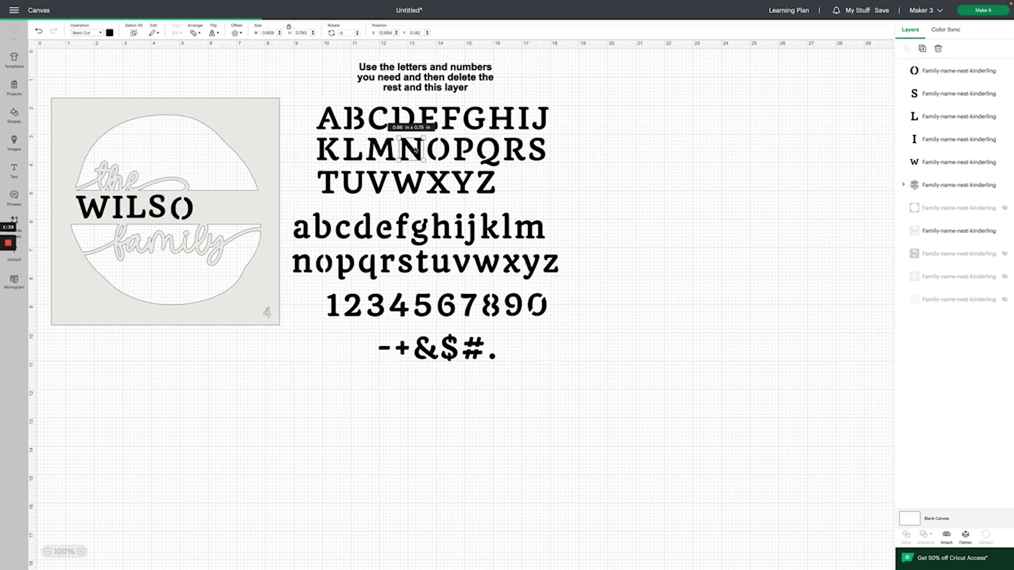
key(ctrl+c)
key(ctrl+v)
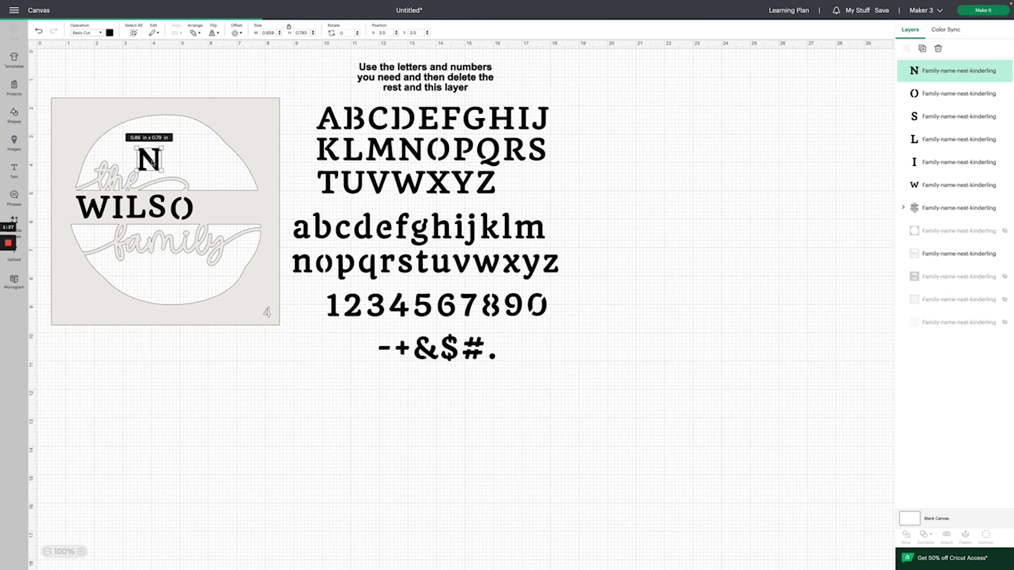
drag(151, 166, 209, 209)
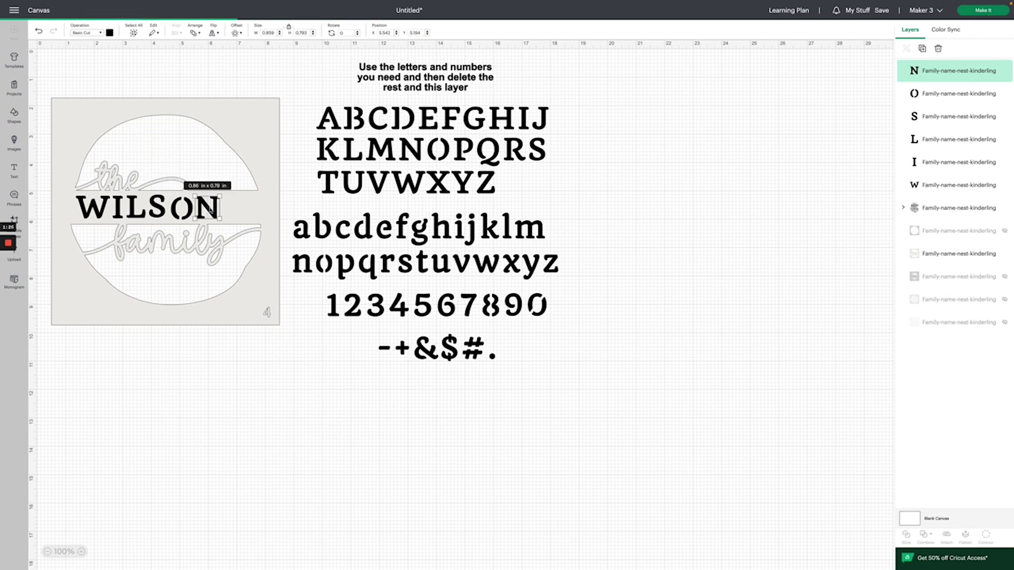
click(180, 214)
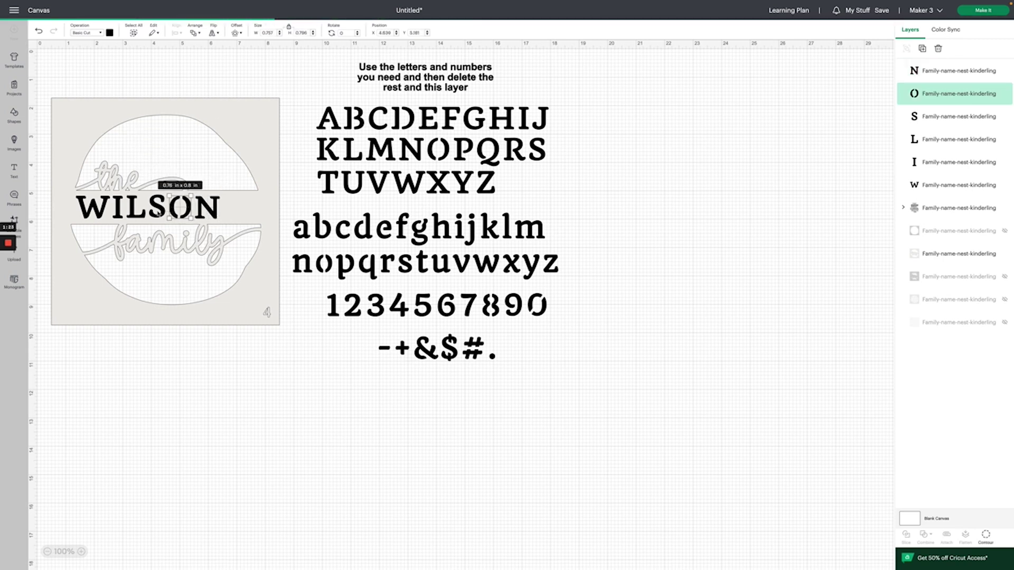
Select all six WILSON letters and apply Align > Center Vertically
click(159, 209)
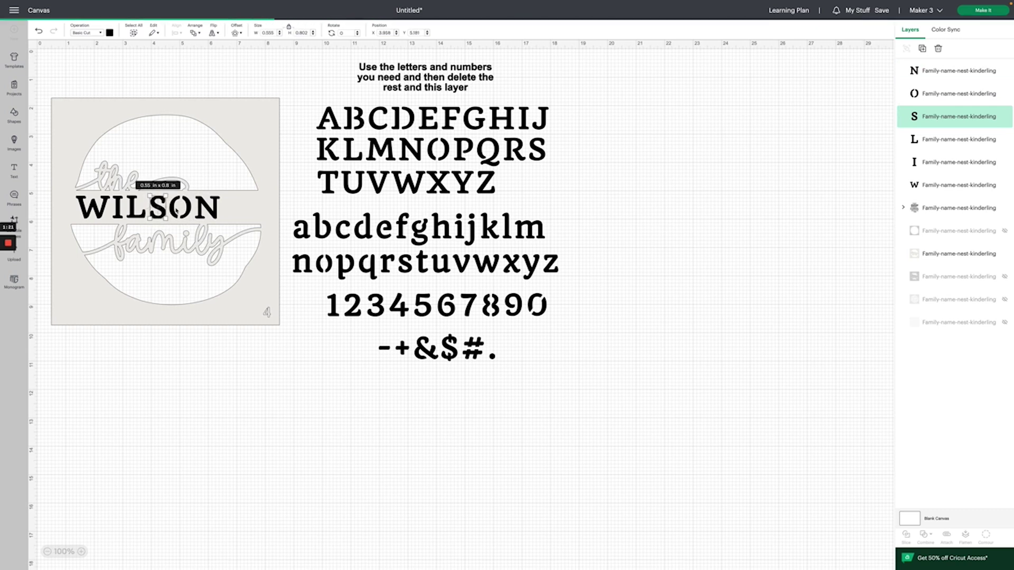
click(204, 211)
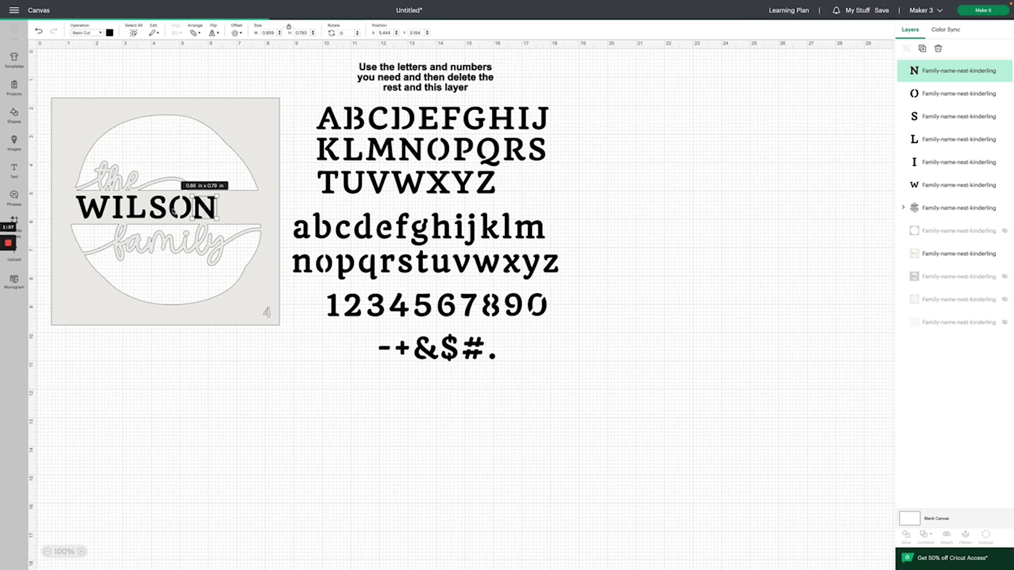
shift+click(175, 212)
shift+click(151, 210)
shift+click(129, 210)
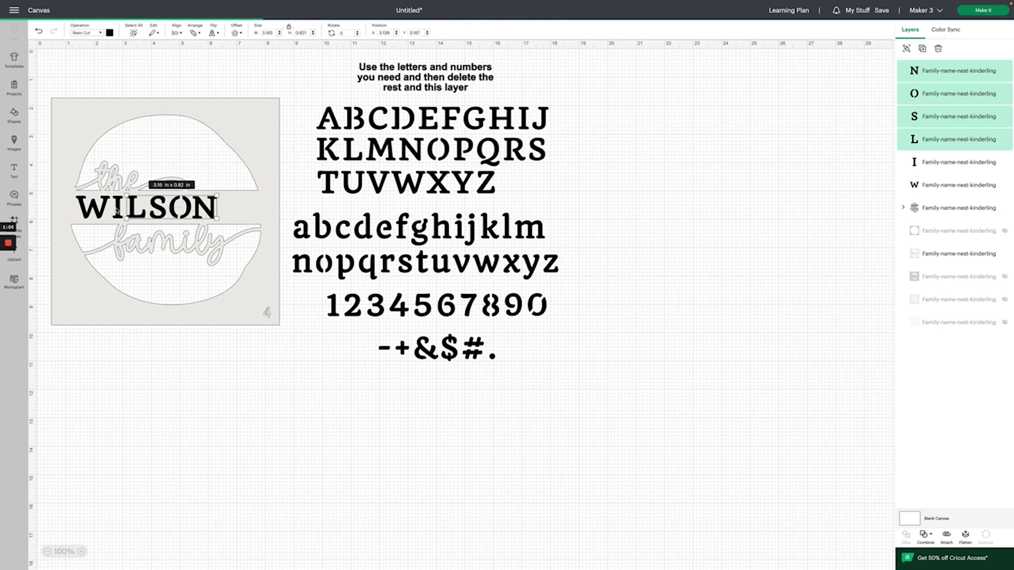
shift+click(115, 210)
shift+click(103, 210)
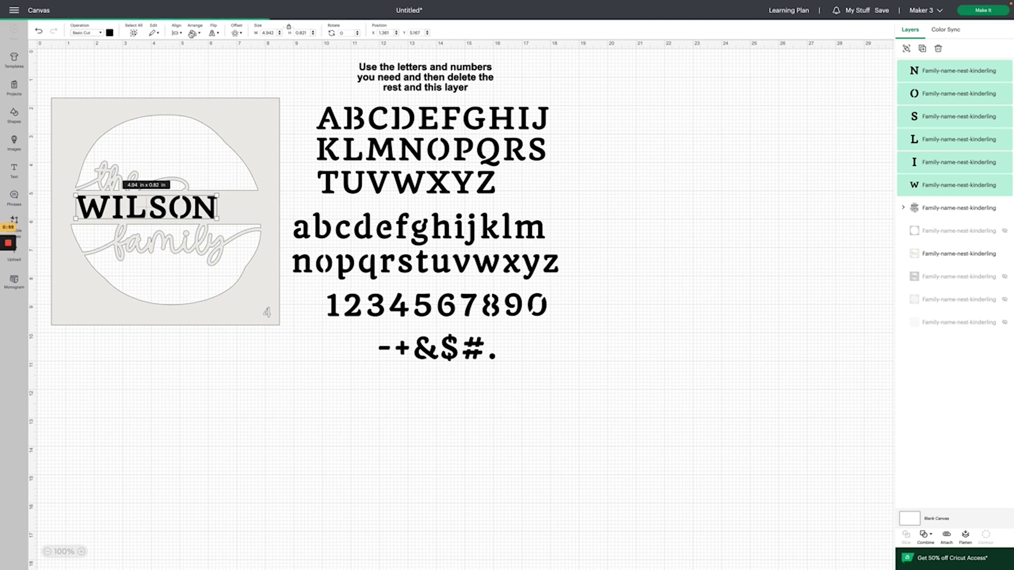
click(178, 33)
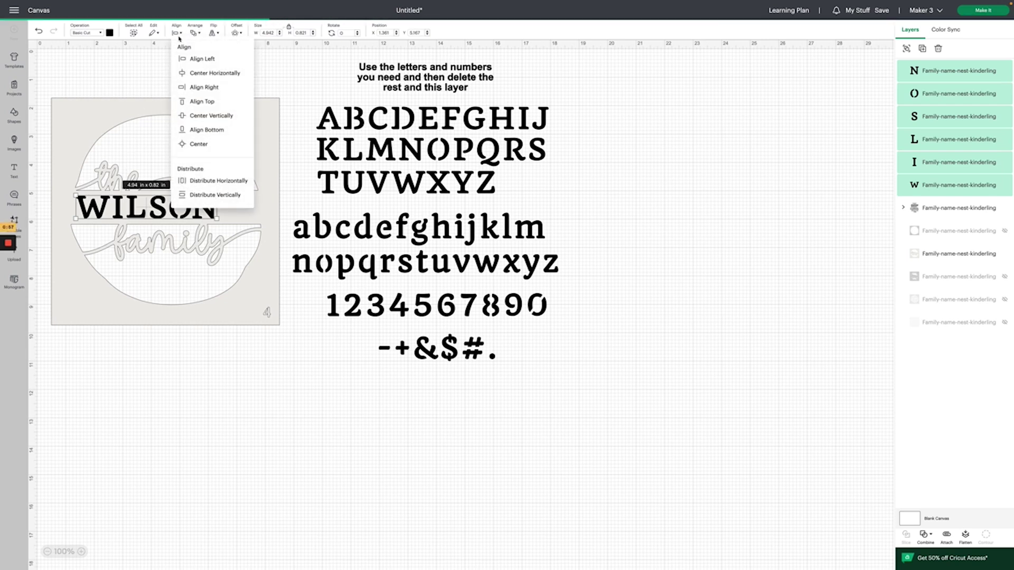
click(222, 116)
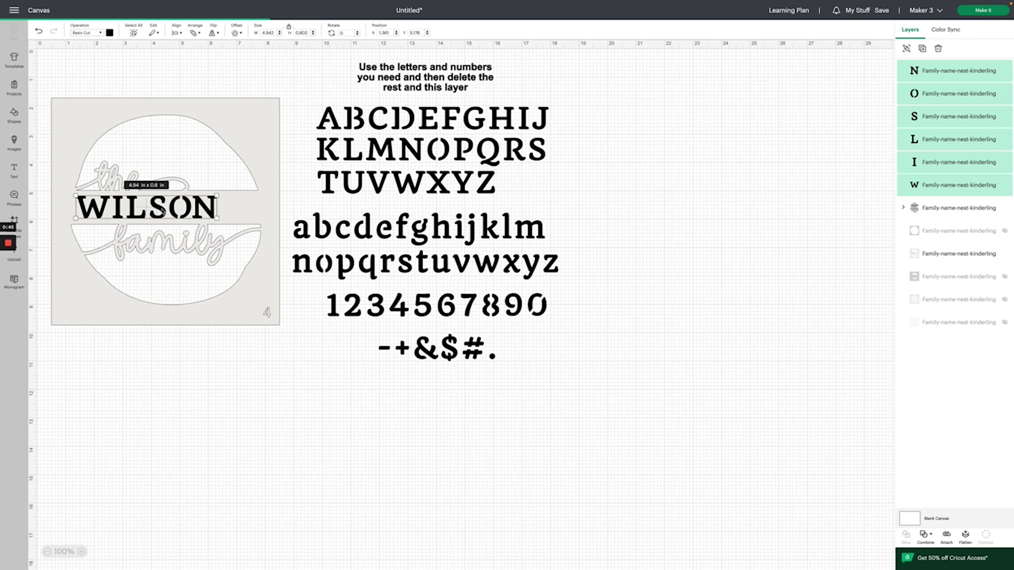
Nudge the S one step left and shift the W slightly to even WILSON's spacing
click(156, 333)
click(158, 207)
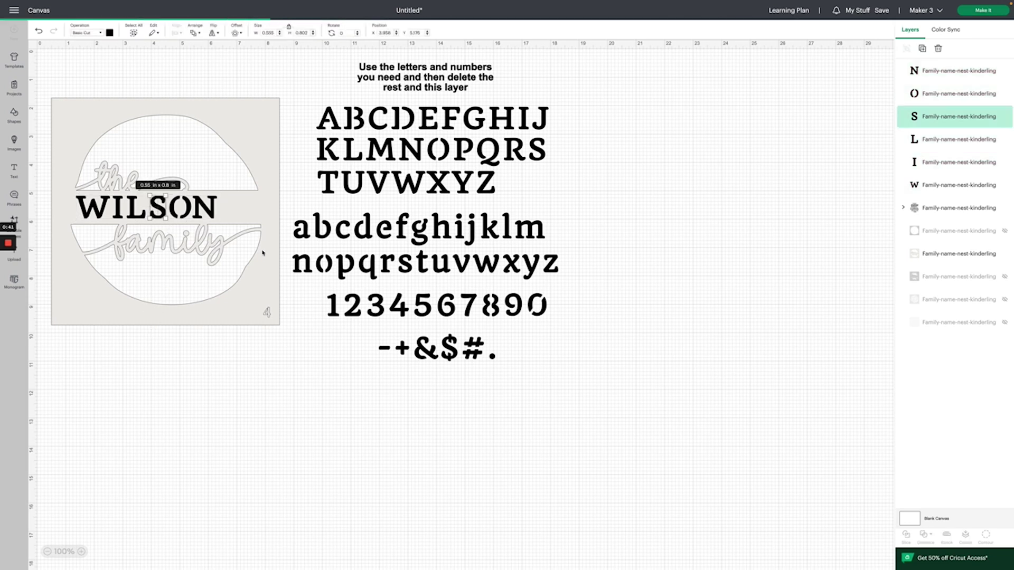
key(Left)
key(Left)
click(179, 207)
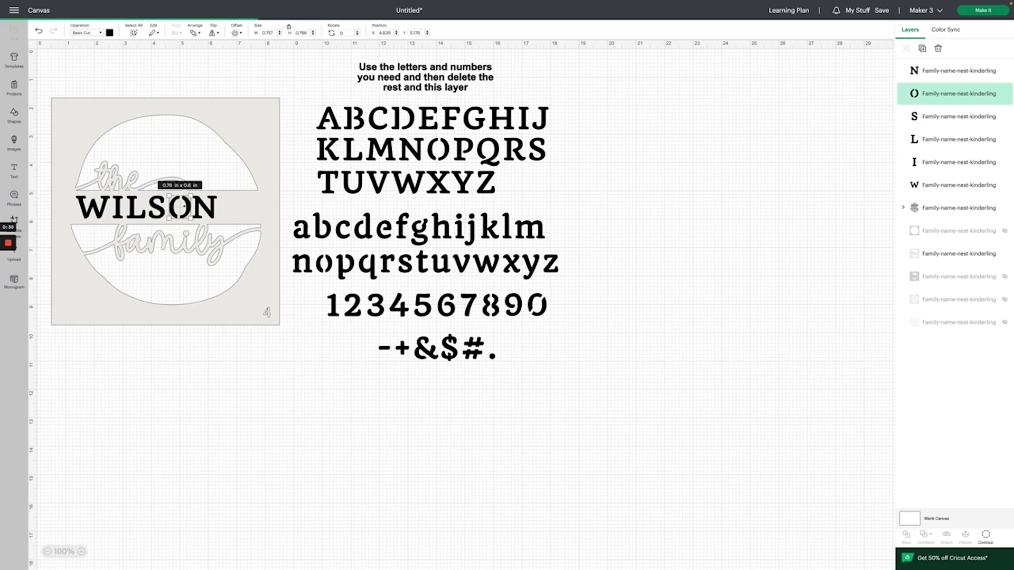
click(204, 208)
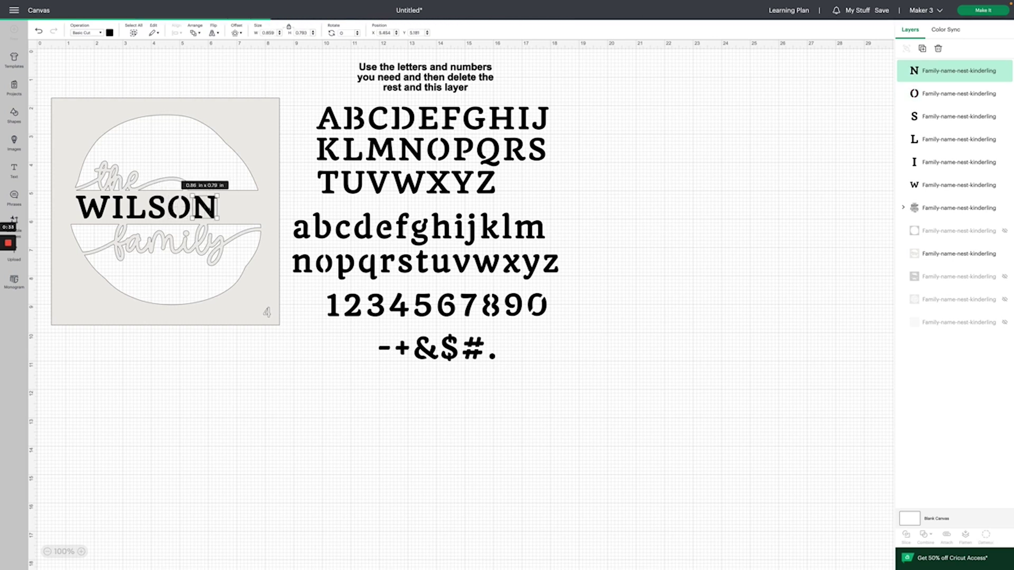
click(103, 214)
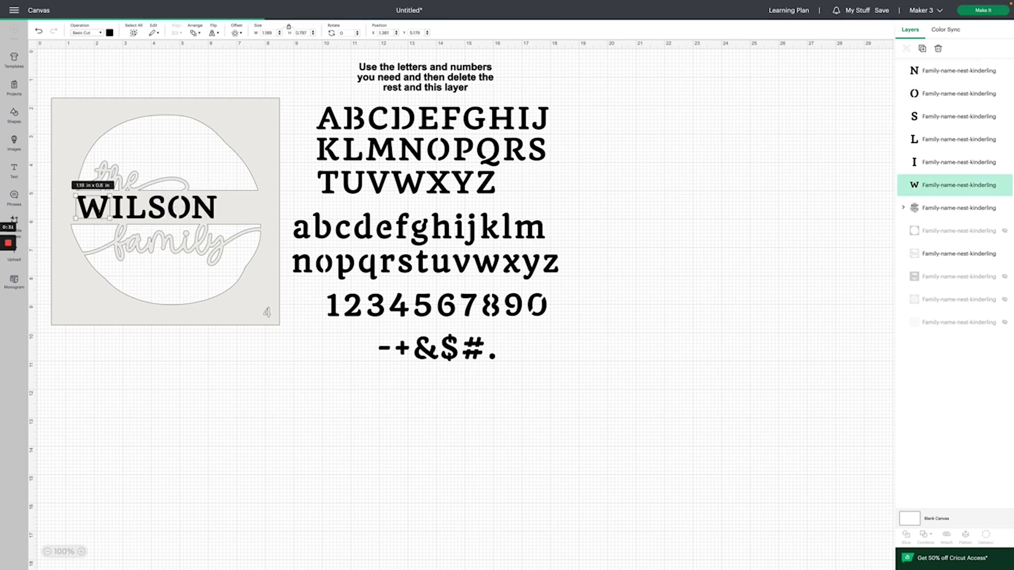
drag(104, 214, 112, 211)
click(123, 215)
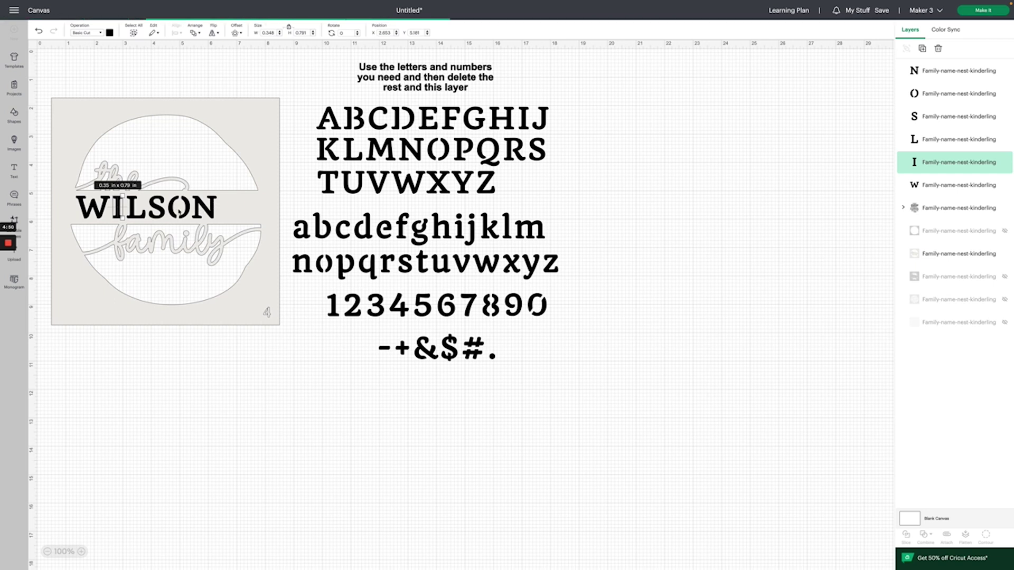
Select W, I, L, S, O and N together and weld them into one Weld Result
click(95, 208)
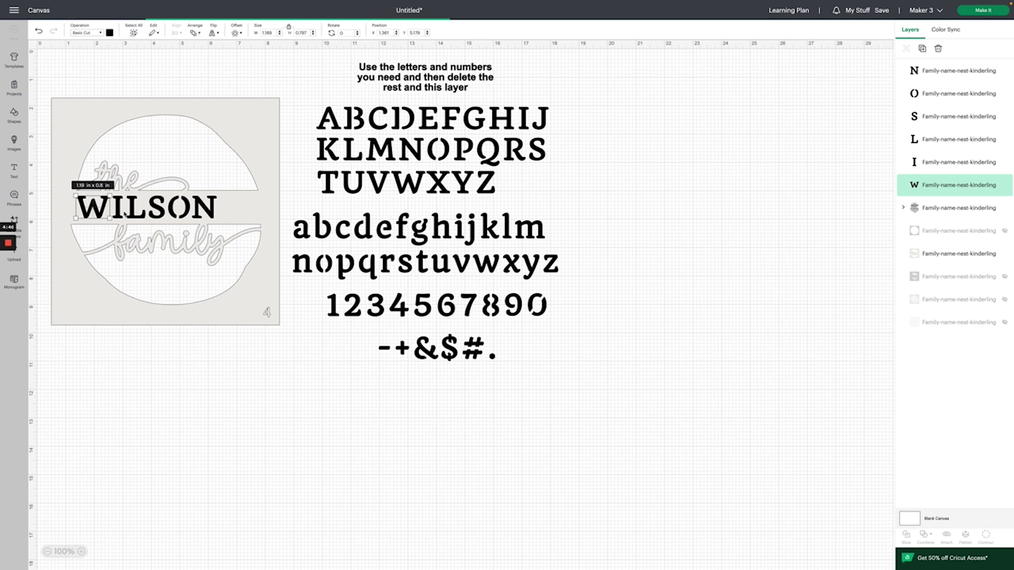
shift+click(120, 211)
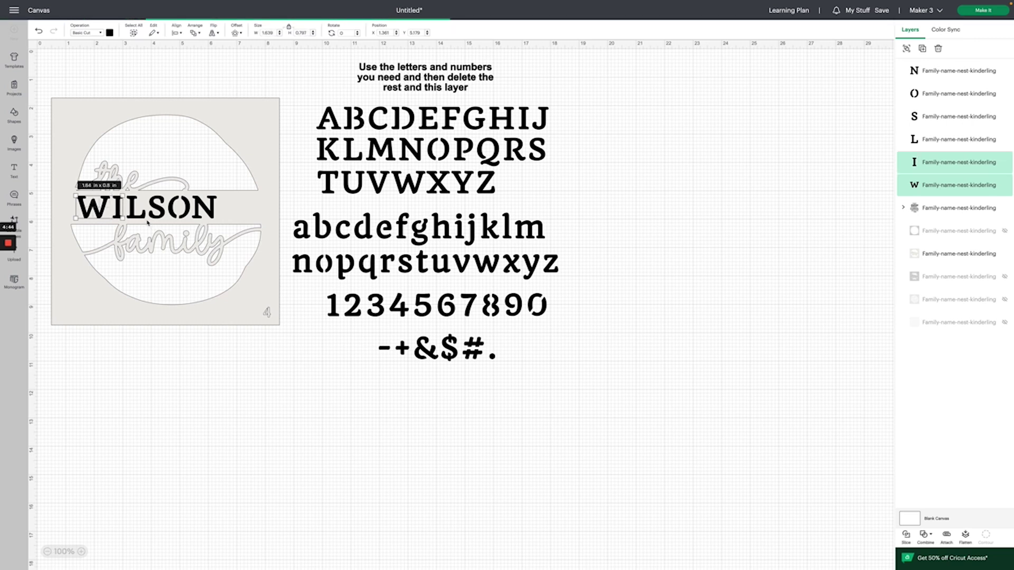
shift+click(130, 209)
shift+click(161, 211)
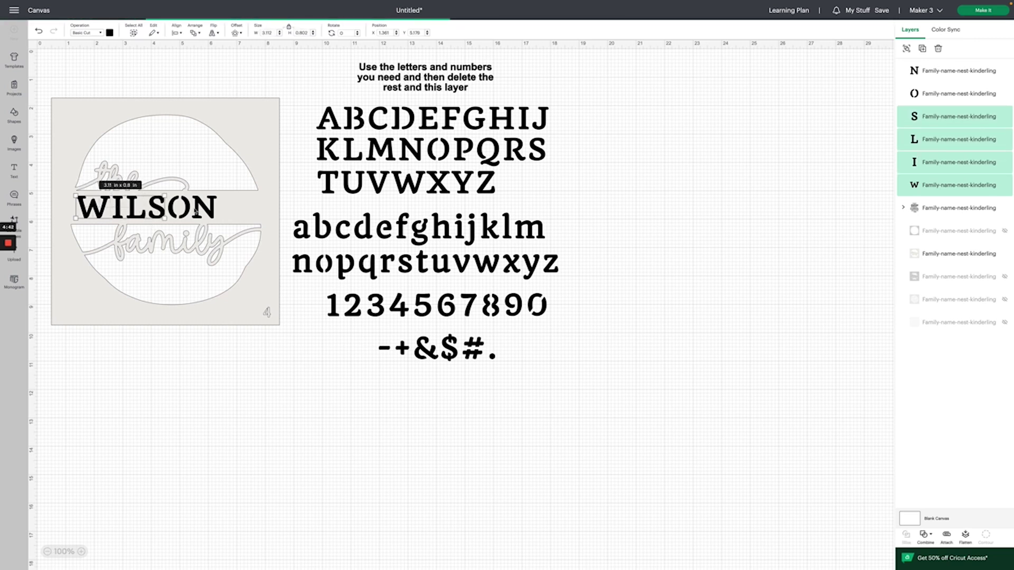
shift+click(190, 211)
shift+click(210, 213)
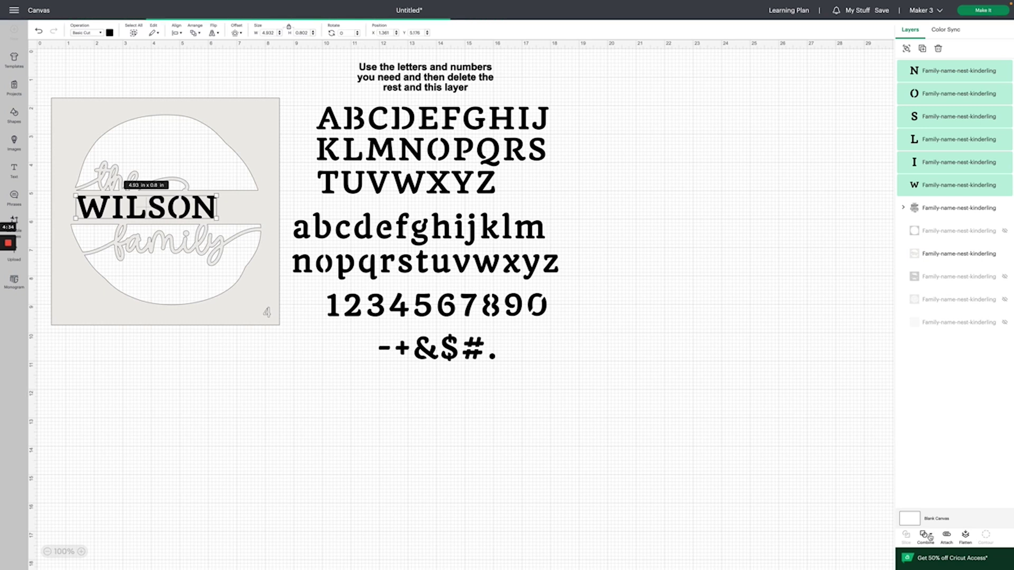
click(930, 537)
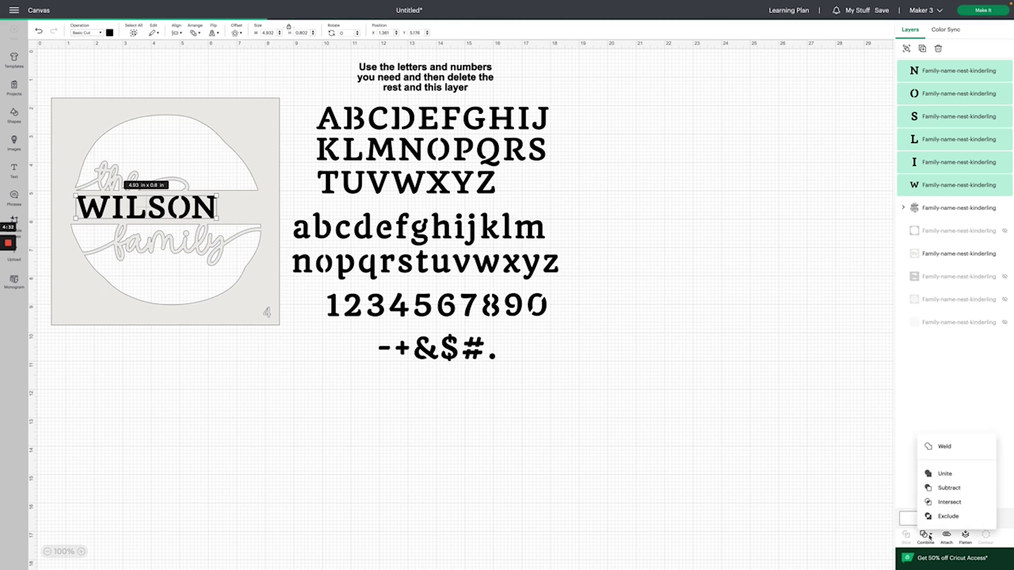
click(940, 447)
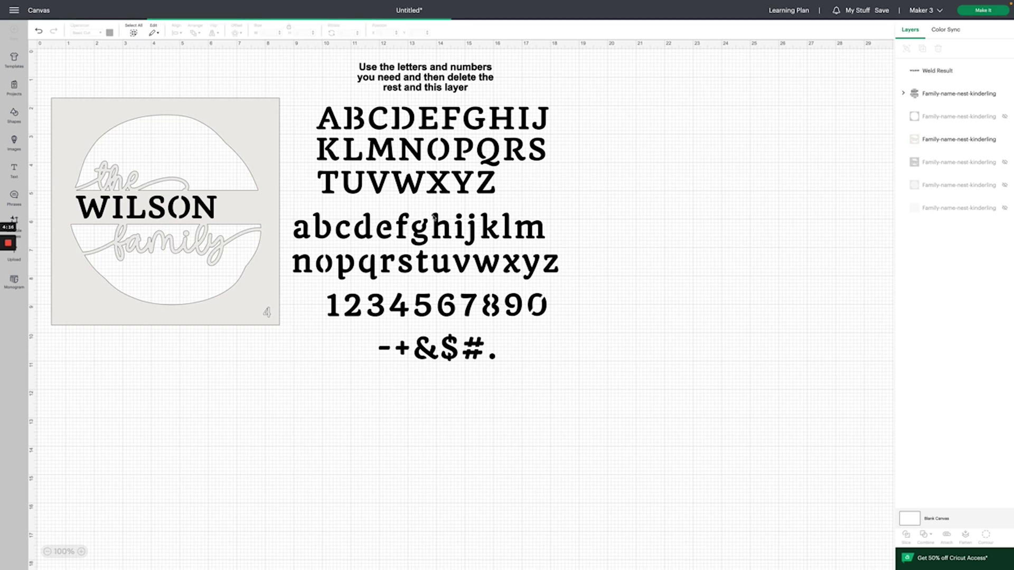
Select the welded WILSON with the 8x8 in background square and apply Center Horizontally
click(205, 210)
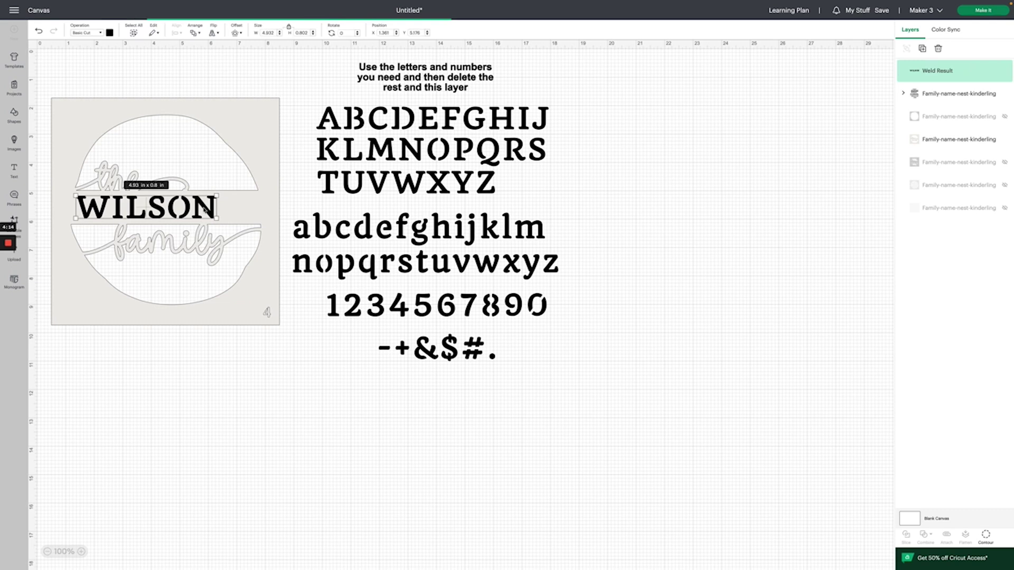
click(248, 210)
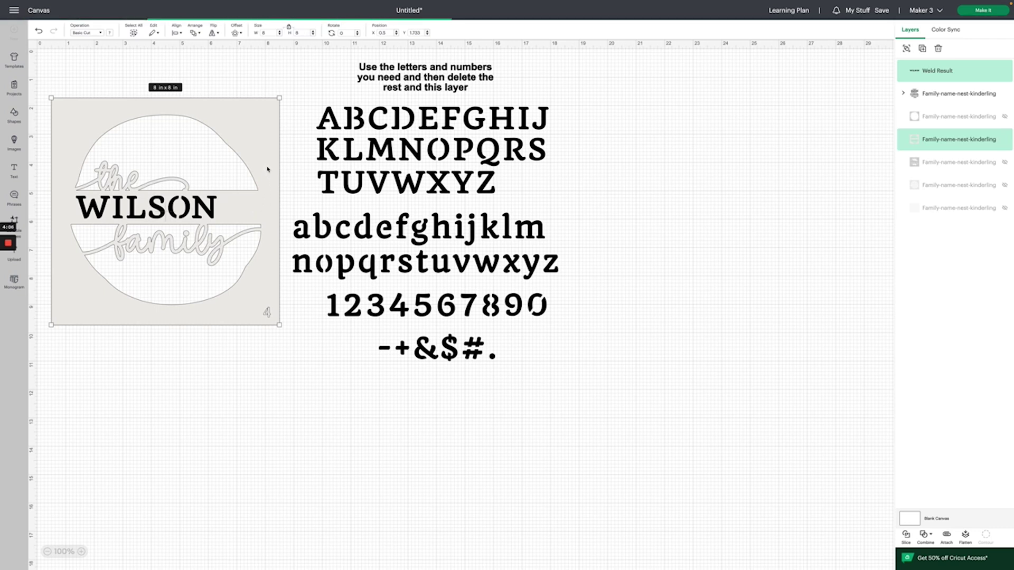
click(178, 33)
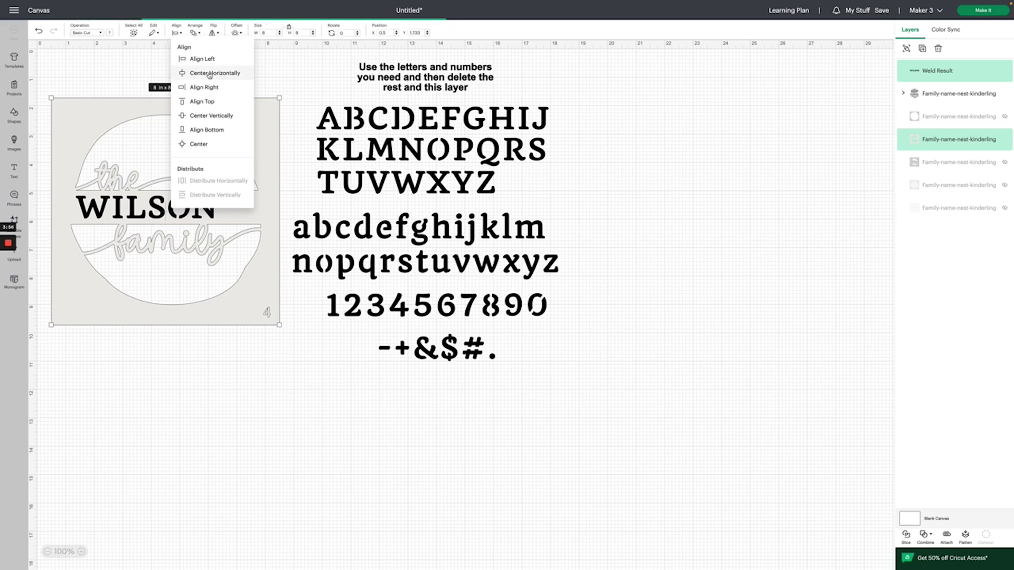
click(210, 73)
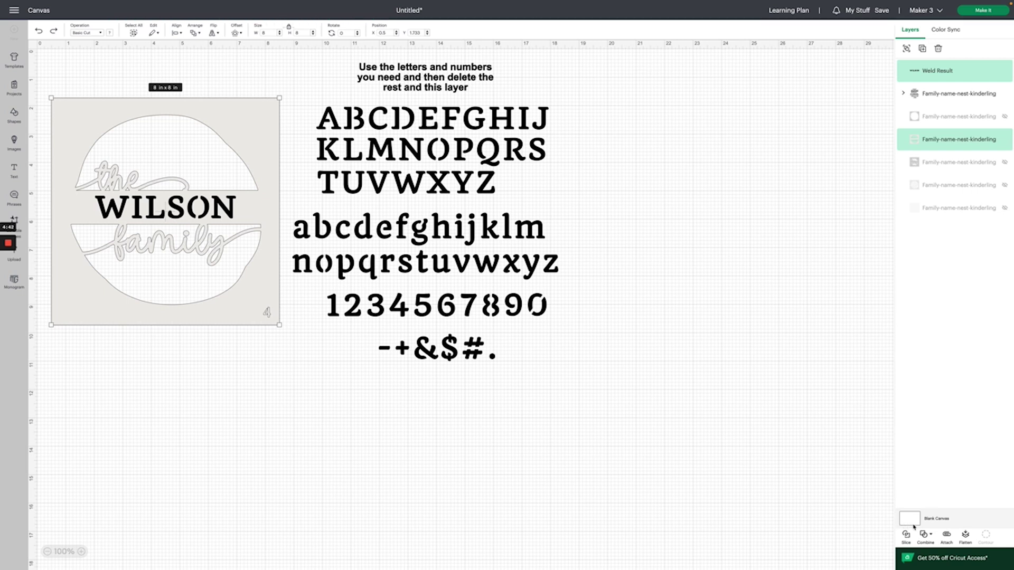
Attach WILSON to the white background square, then delete the alphabet reference sheet
click(947, 536)
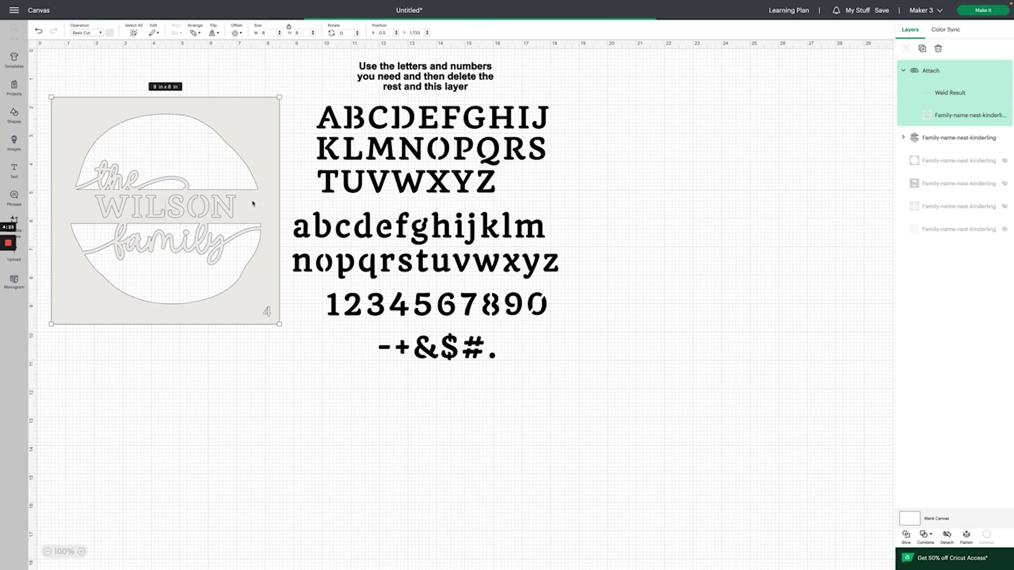
click(361, 120)
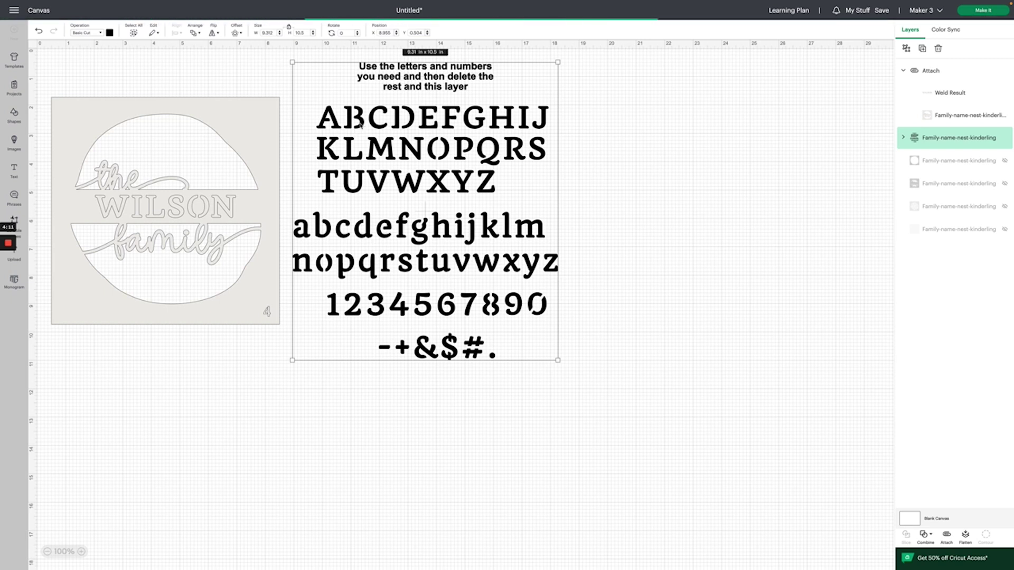
key(Delete)
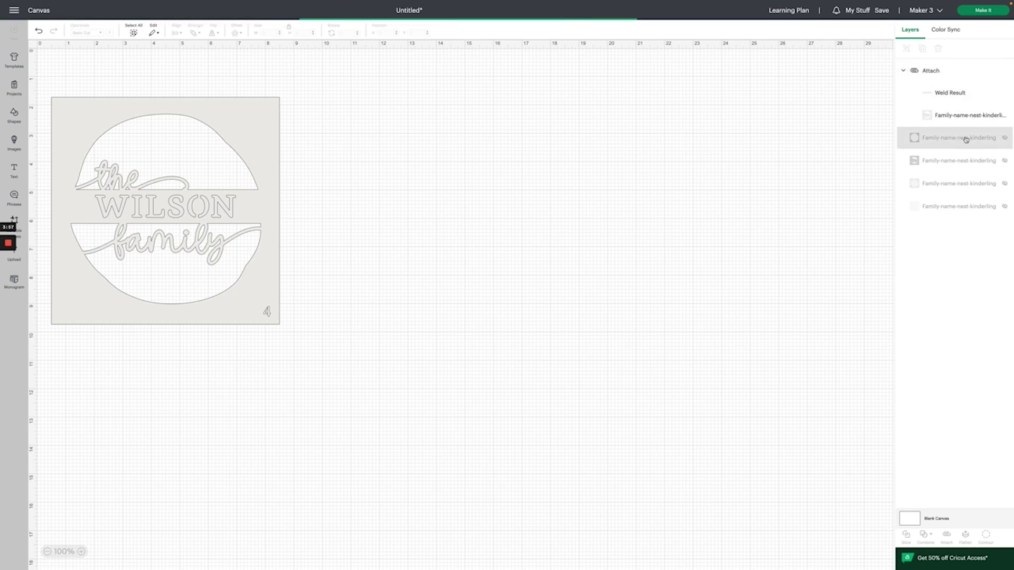
Turn visibility back on for the four hidden wreath, beige-leaf and remaining design layers
click(1005, 139)
click(1005, 161)
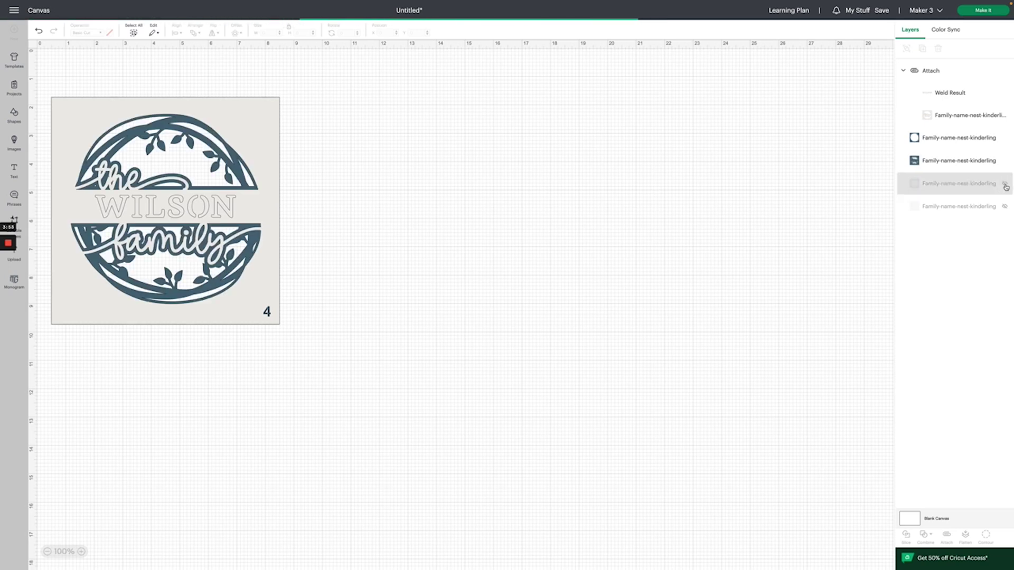
click(1005, 184)
click(1005, 206)
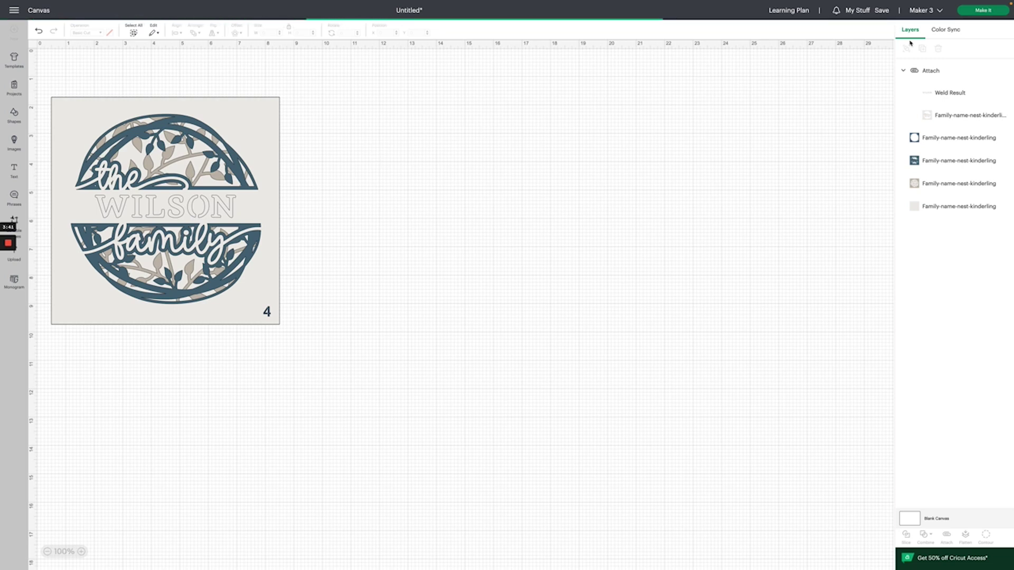
Send the WILSON shadowbox to Make It, loaded On Mat at 12 in x 12 in, giving 5 mats
click(977, 11)
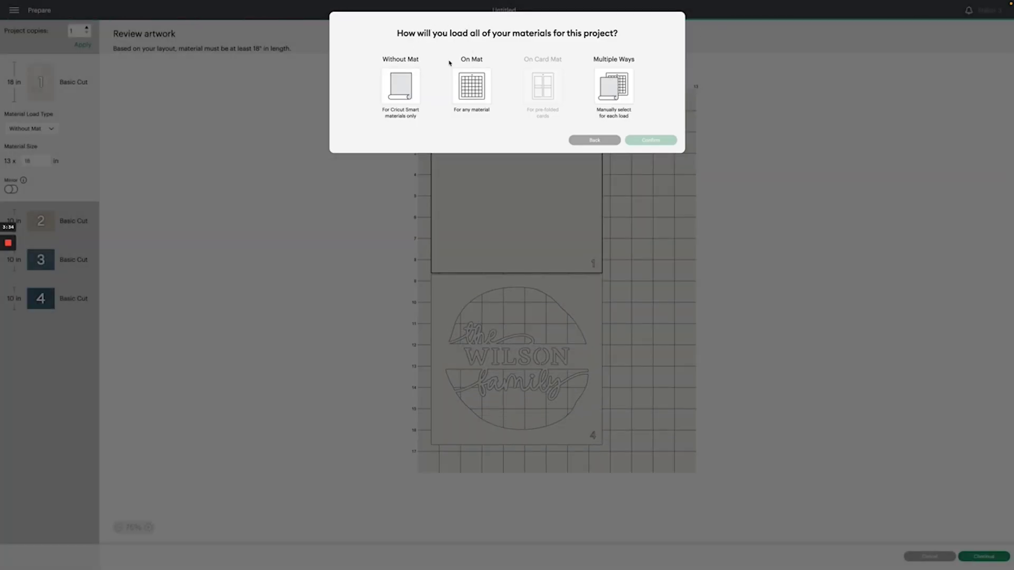
click(471, 90)
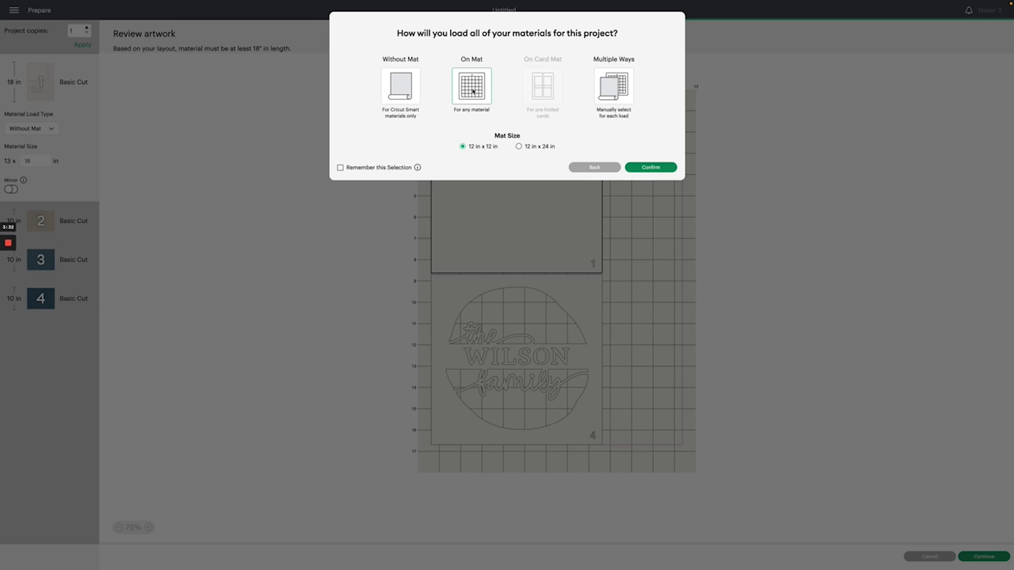
click(646, 169)
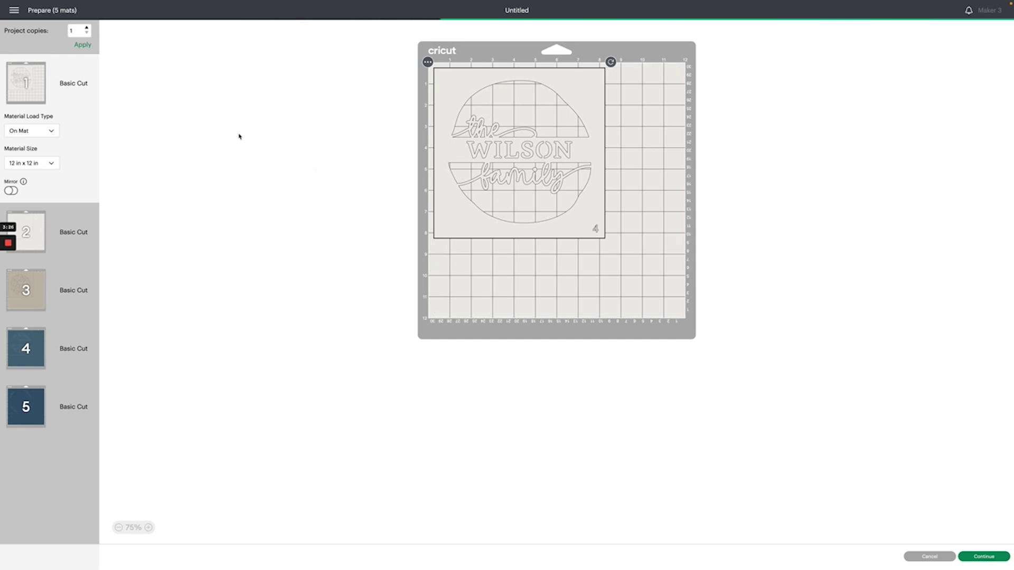